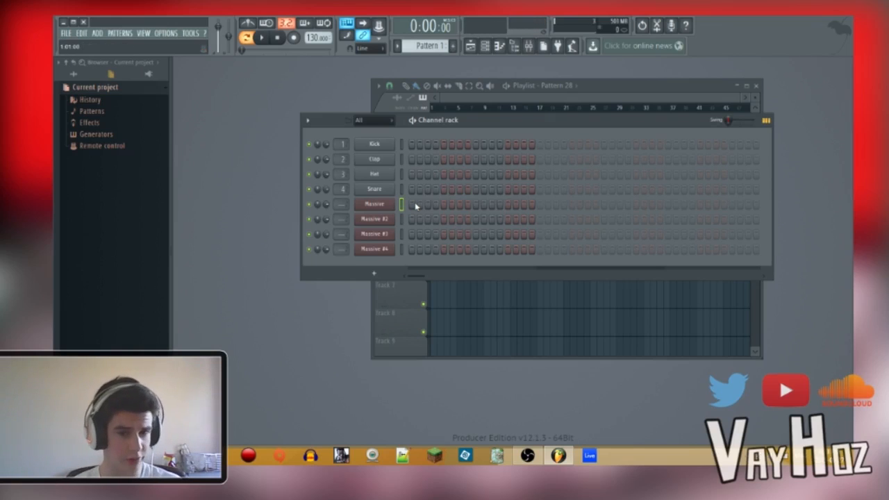
Start a new project in place of the open one that contains several Massive channels
left_click(401, 219)
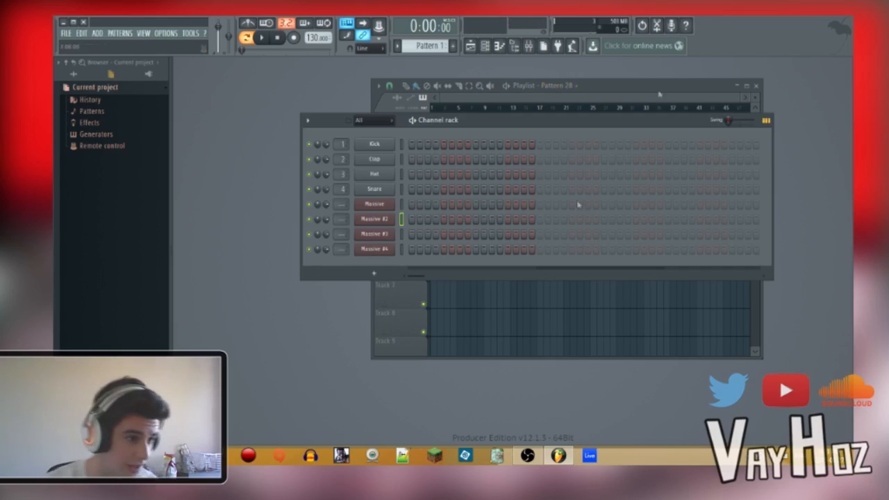
left_click(67, 34)
left_click(73, 44)
left_click(465, 262)
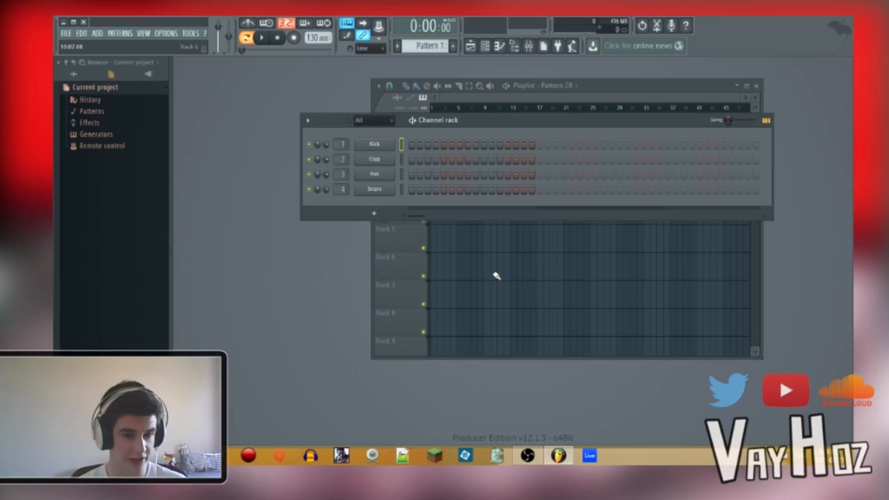
Add a Massive synth channel to the channel rack and reposition its window so the synth controls are accessible
left_click(375, 213)
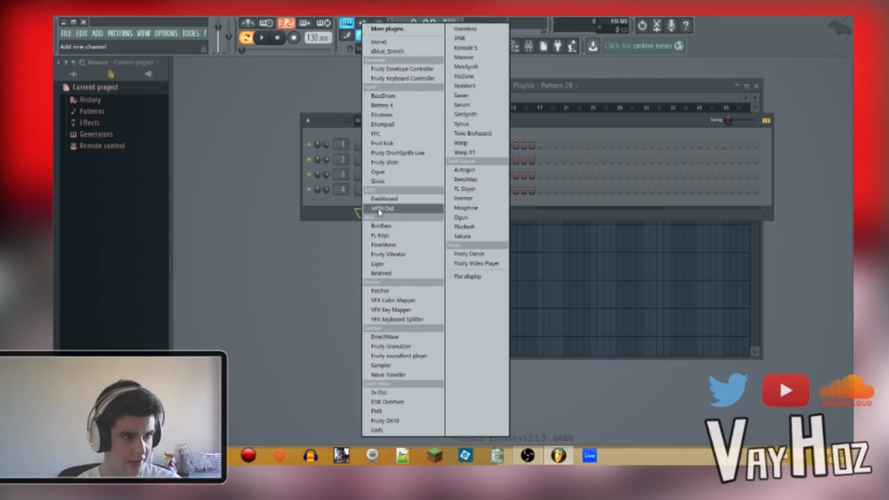
left_click(469, 55)
left_click_drag(413, 136, 438, 97)
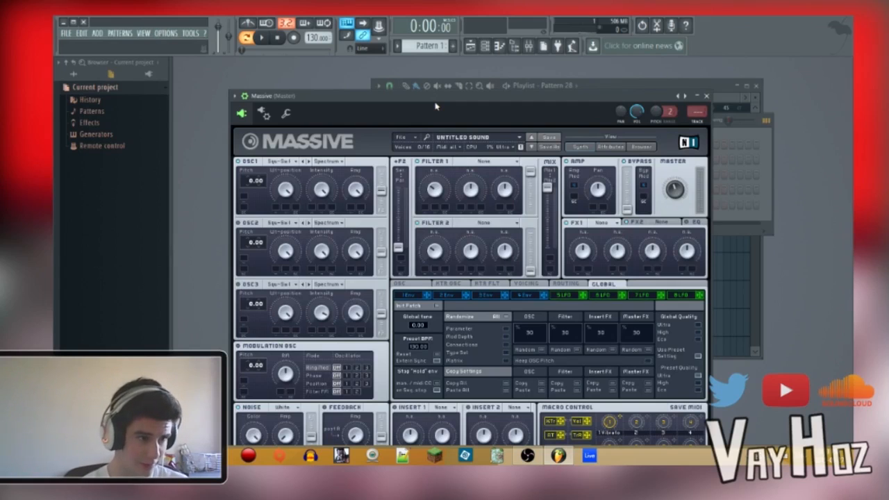
left_click_drag(378, 113, 431, 104)
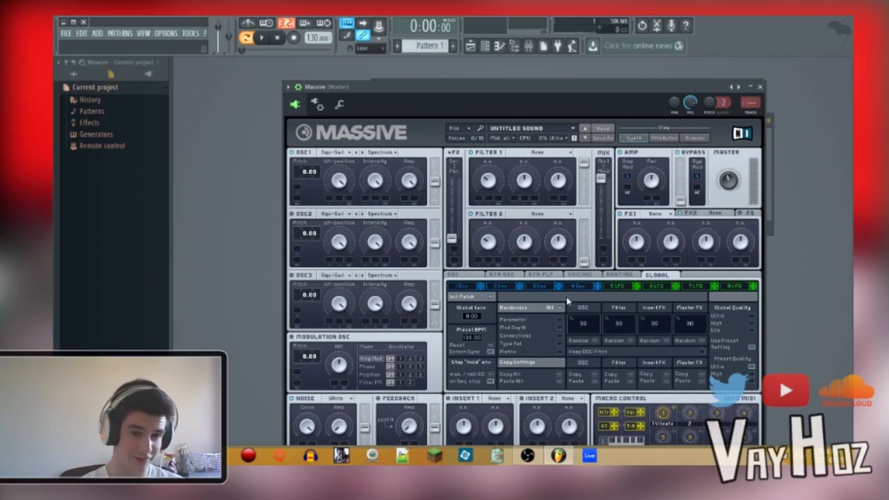
Modulate oscillator 1's pitch by 12.00 with modulator 5 and switch that modulator from LFO to Stepper
left_click(613, 288)
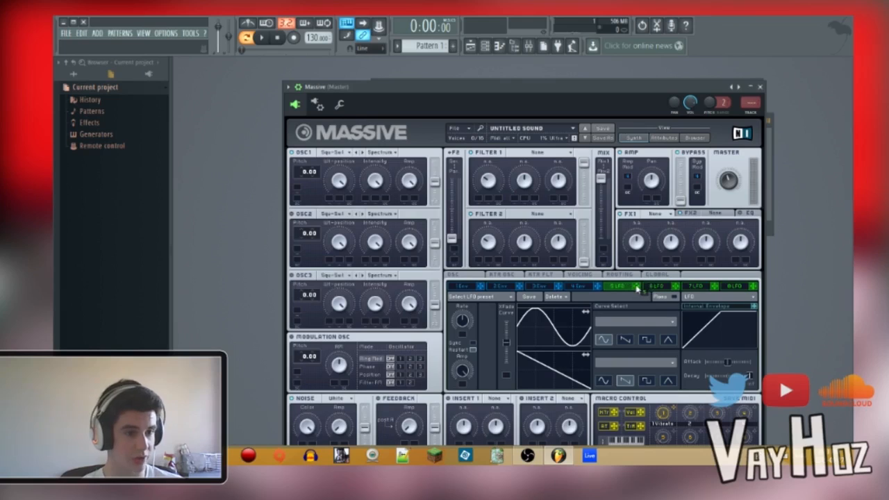
left_click_drag(638, 286, 294, 194)
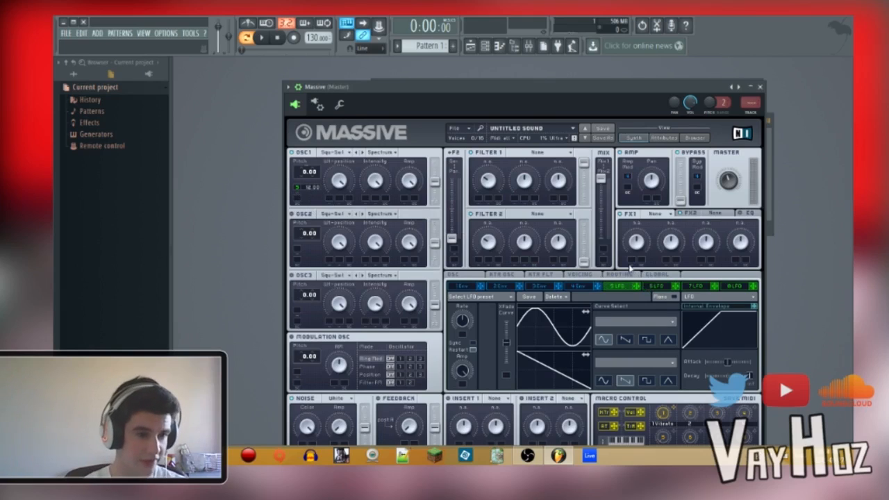
left_click(695, 297)
left_click(697, 308)
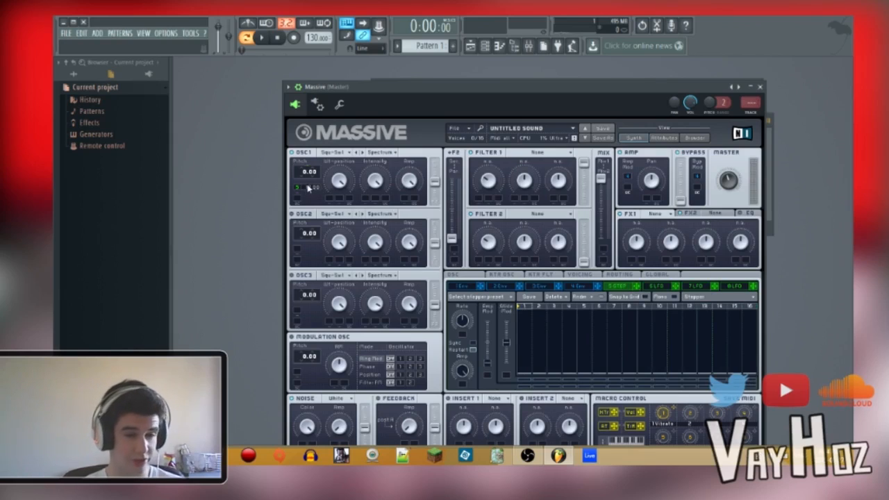
Sync the stepper to the tempo with a ratio of 1/12
left_click(473, 342)
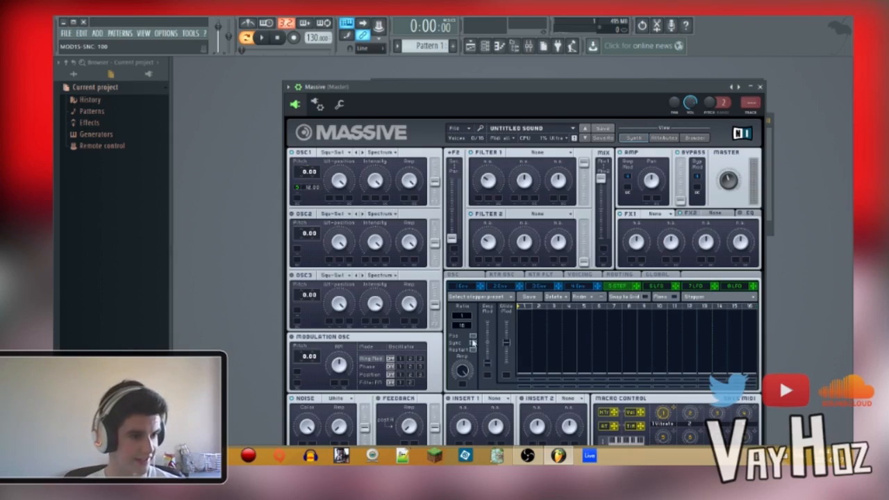
left_click_drag(464, 326, 462, 334)
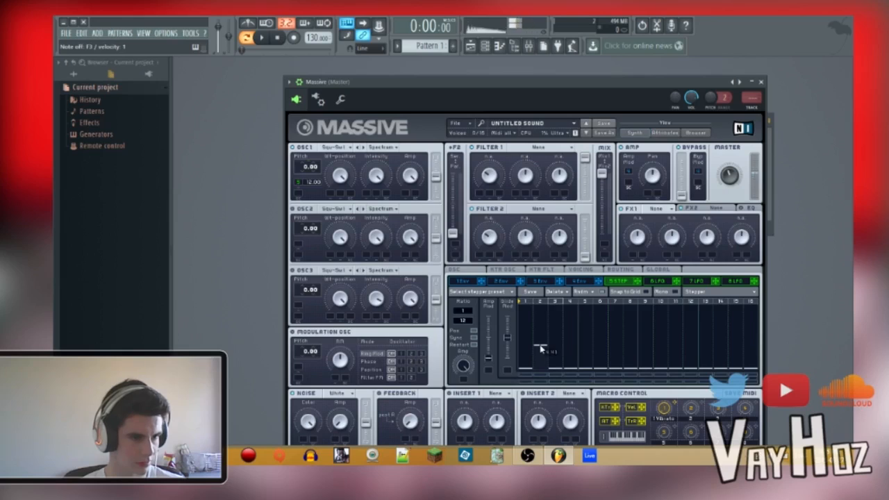
Raise the stepper's second step to a low level and its third step to about mid height
left_click(541, 351)
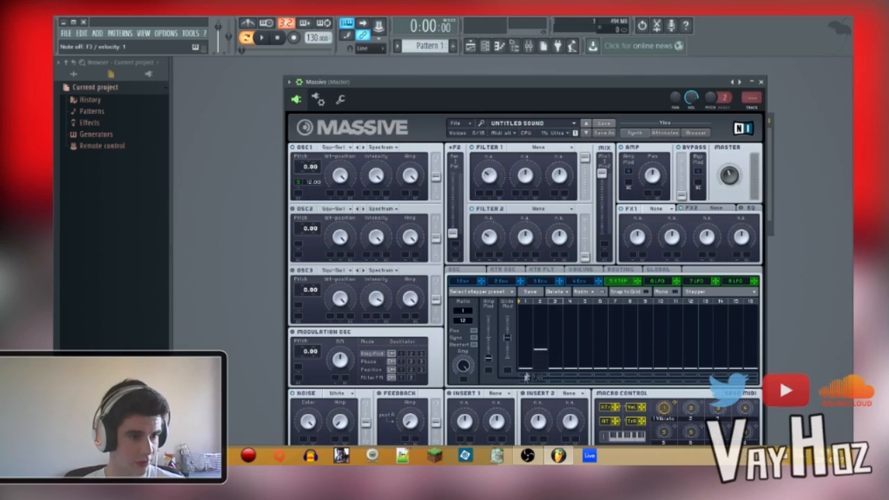
left_click(544, 351)
left_click_drag(545, 354, 559, 336)
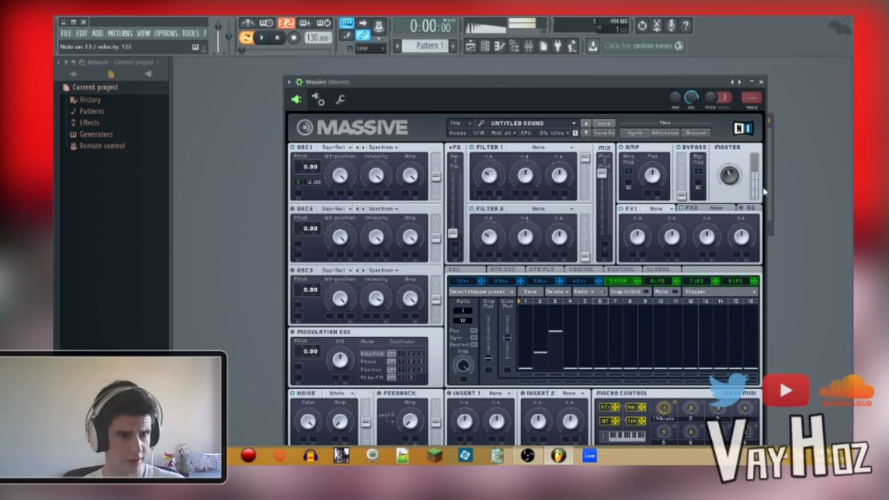
Set the master volume to 46 and shorten the stepper's loop to the first three steps
left_click(727, 179)
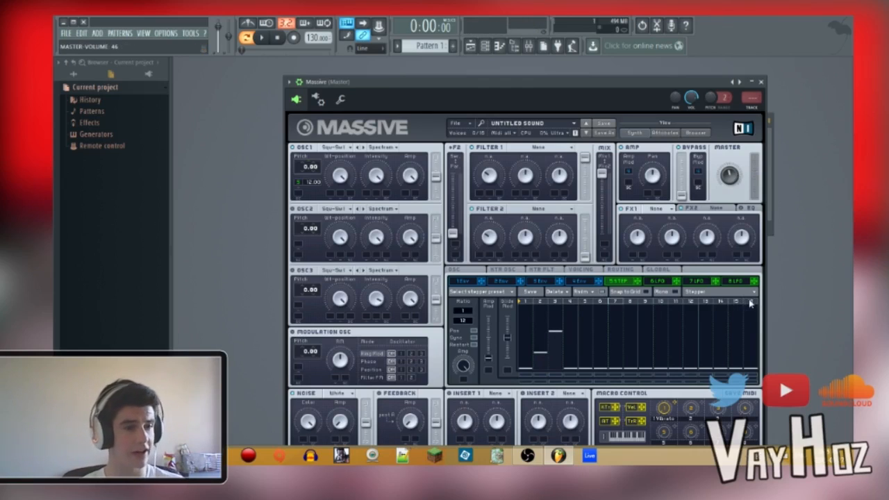
left_click_drag(750, 302, 563, 306)
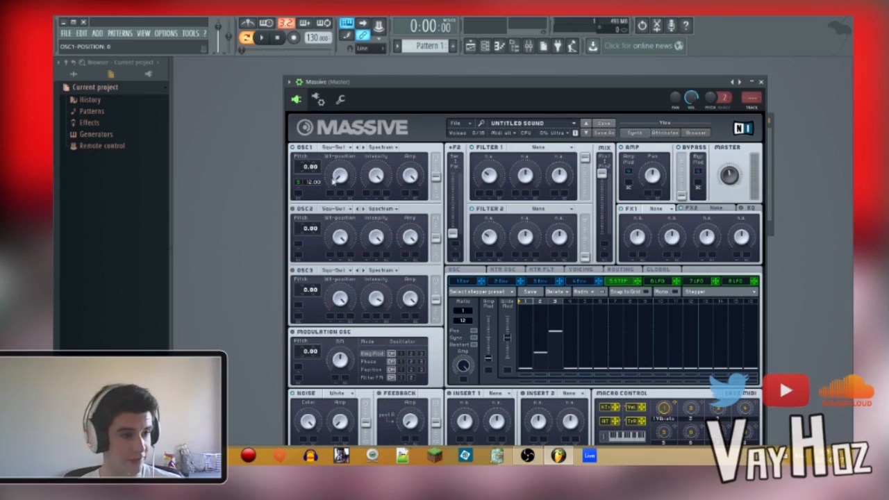
Raise oscillator 1's pitch to 24.00, auditioning the sound with test notes along the way
left_click_drag(306, 169, 260, 195)
key("v")
key("v")
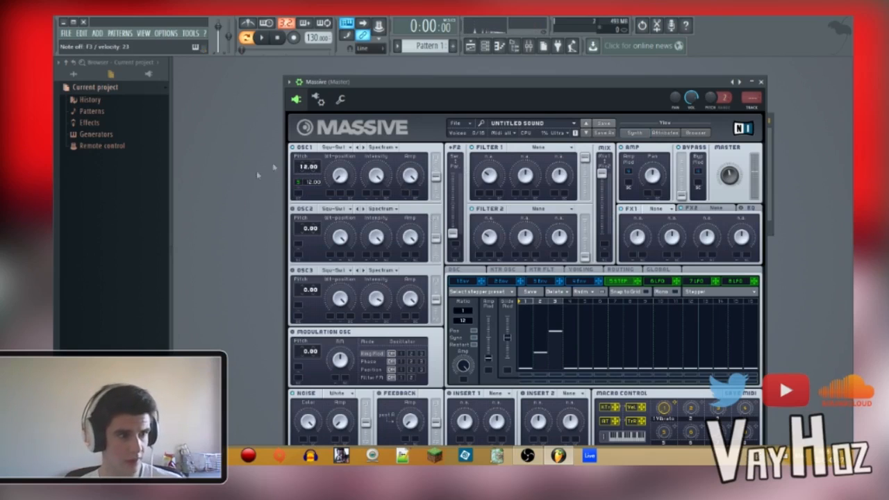
mouse_move(302, 168)
left_mouse_down()
mouse_move(314, 161)
mouse_move(298, 173)
left_mouse_up()
key("v")
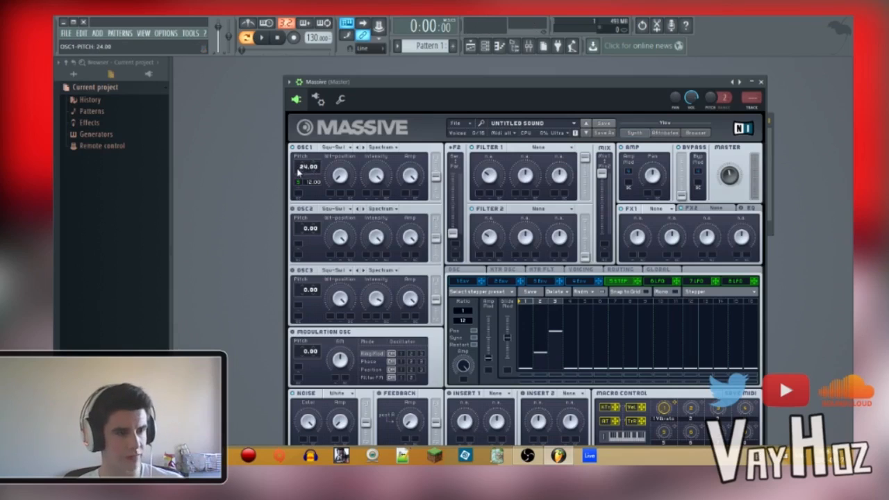
Modulate oscillator 1's amp from 0 with LFO 6, using a falling saw curve synced at a 1/12 ratio
left_click(658, 281)
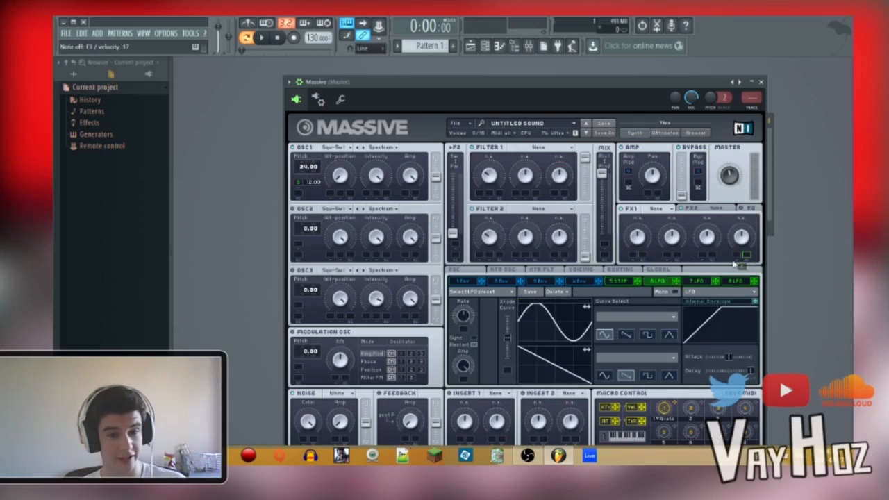
left_click_drag(411, 200, 464, 103)
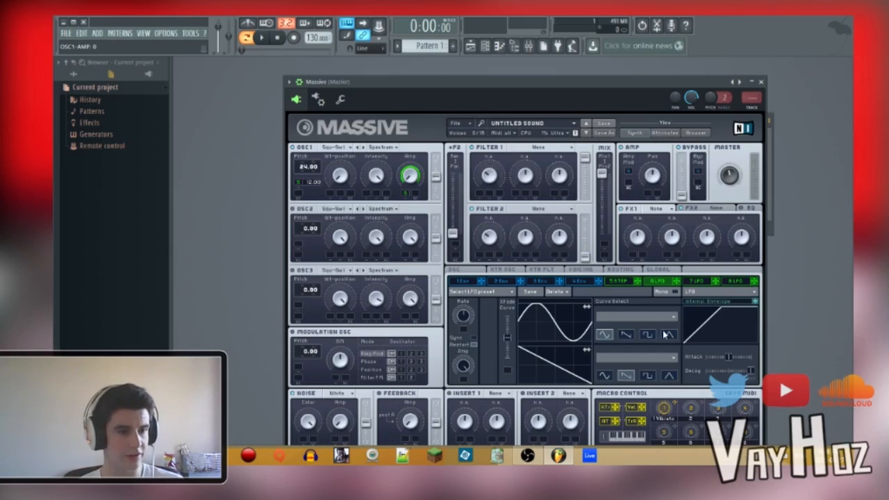
left_click(625, 335)
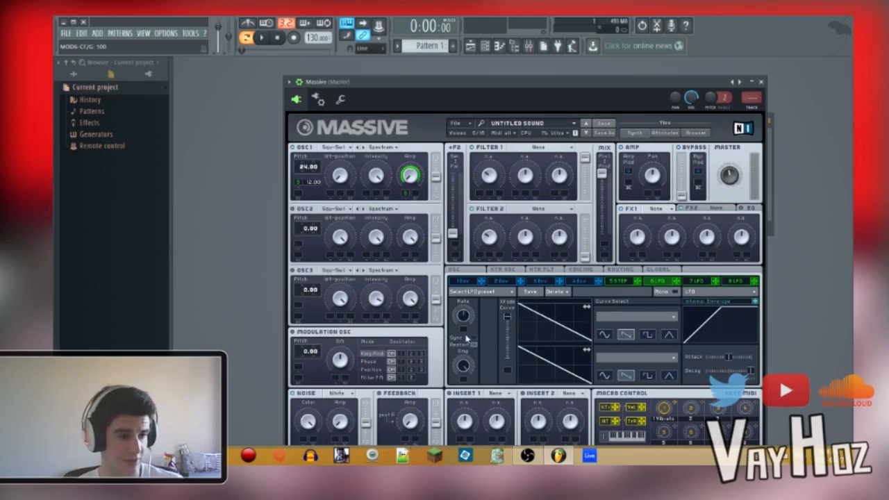
left_click(470, 338)
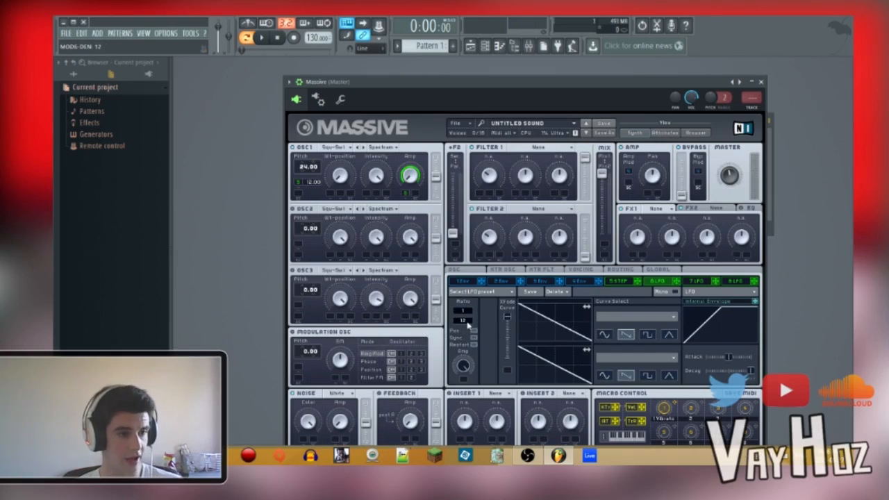
Set LFO 6's second curve to 100% and its curve crossfade to 58
left_click(641, 359)
left_click(623, 324)
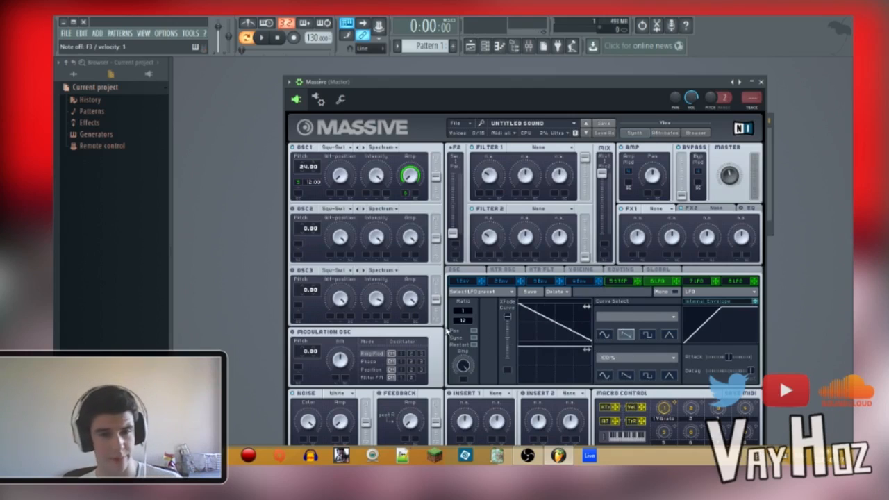
left_click_drag(507, 323, 496, 345)
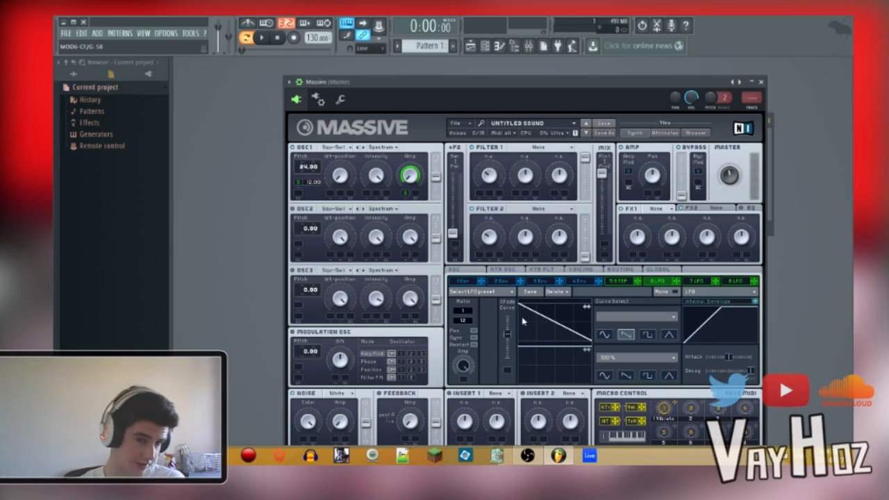
Modulate oscillator 1's pitch by 24.00 with envelope 1, setting the attack to 100 and the decay level to maximum
left_click(460, 281)
left_click_drag(480, 284, 323, 180)
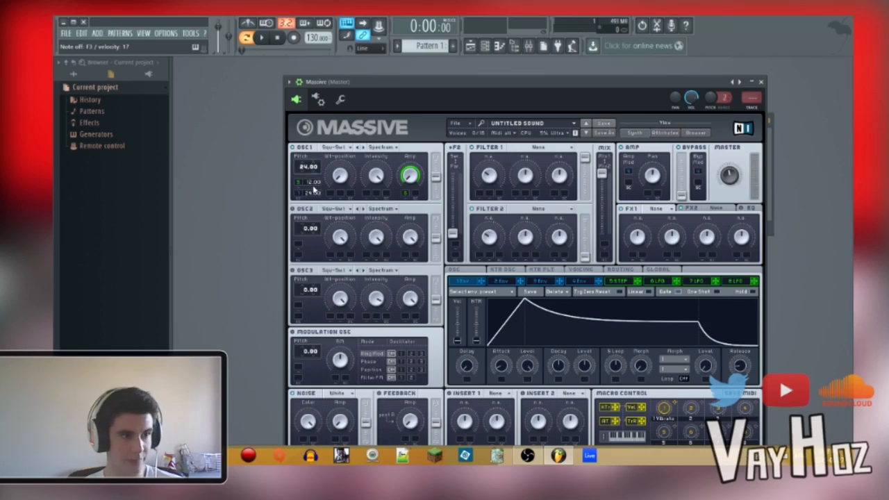
left_click_drag(502, 362, 541, 274)
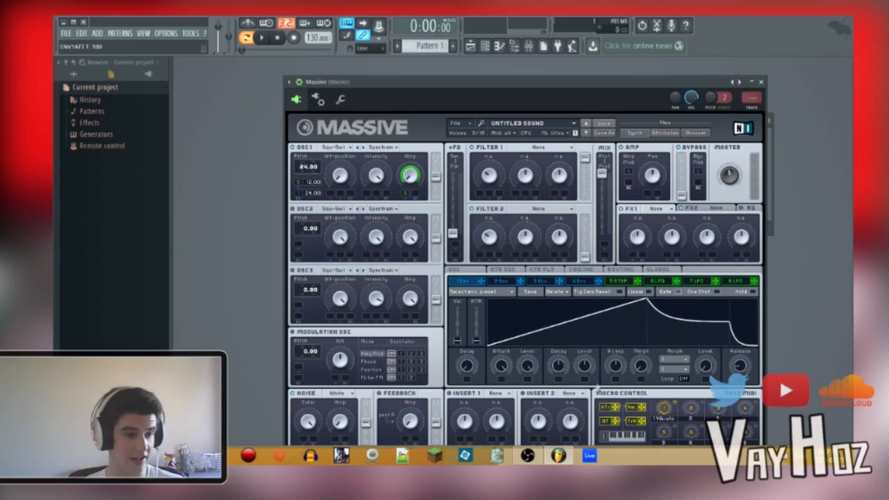
left_click_drag(589, 377, 610, 281)
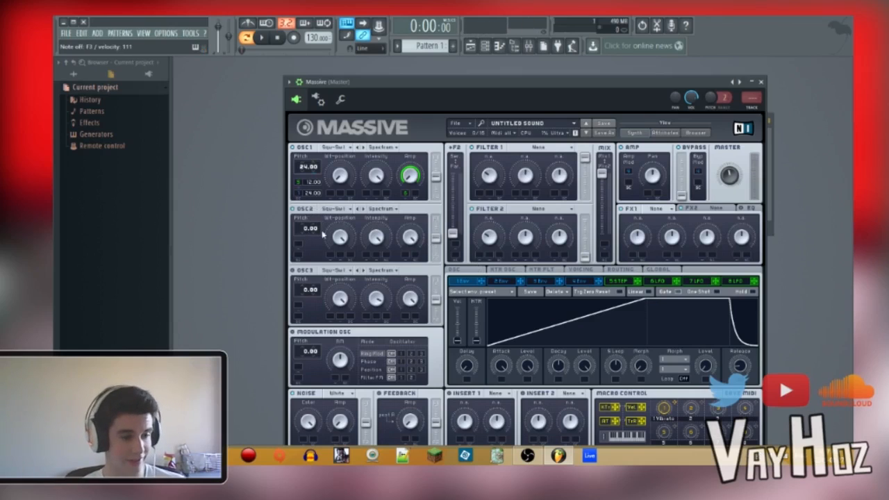
Set oscillator 3's pitch to 36.00 with envelope 1 modulation of 24.00, and lower its amp
left_click_drag(306, 292, 348, 263)
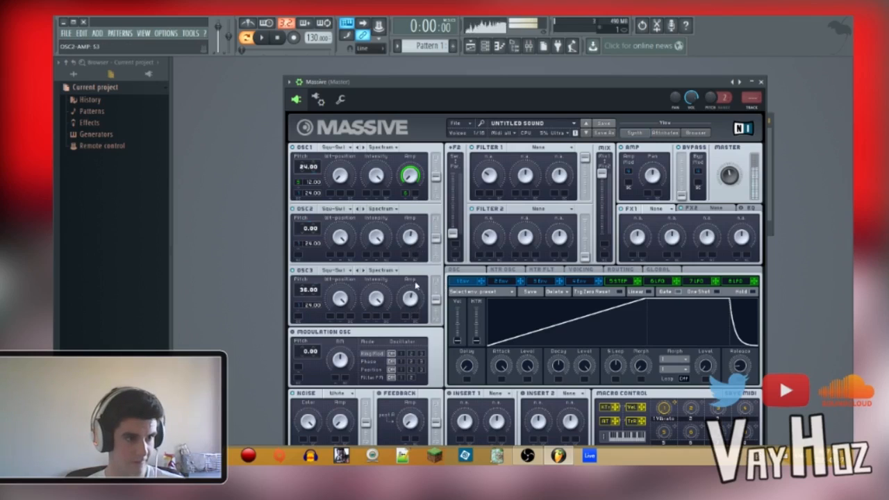
left_click_drag(412, 287, 409, 294)
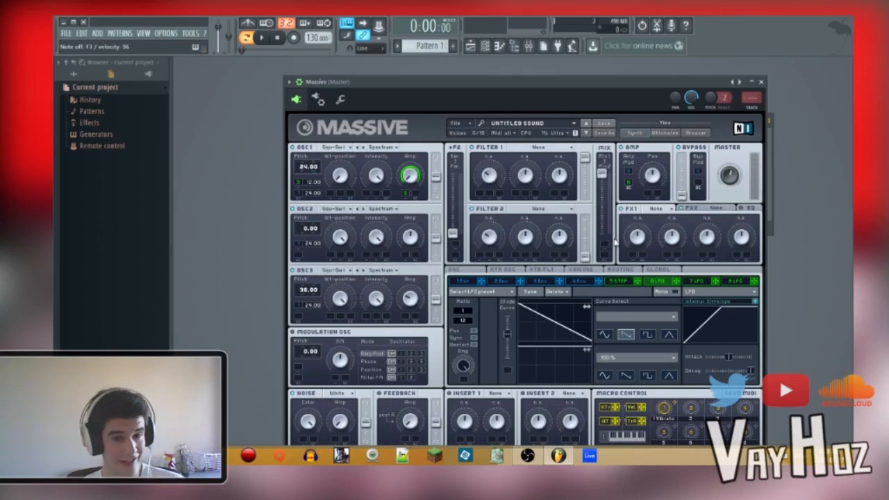
Set unison to 3 voices, with the pan position spread on at -50 and the pitch cutoff spread on at 0.02
left_click(589, 270)
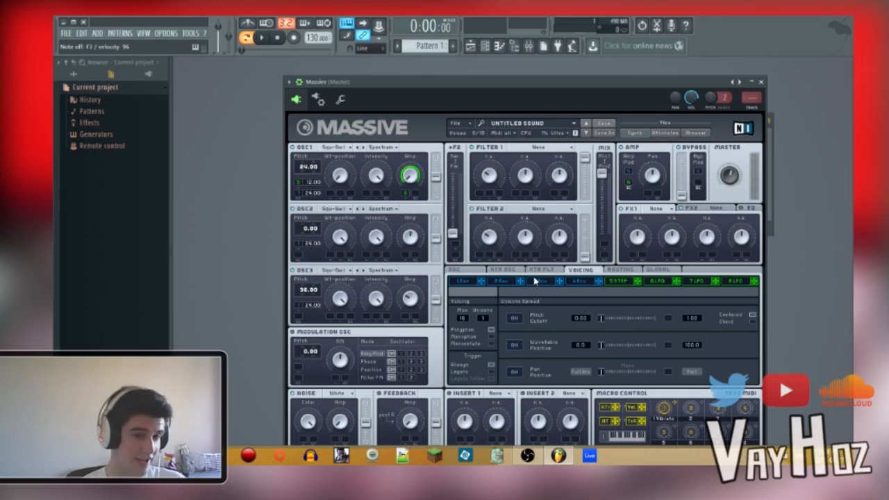
left_click(514, 372)
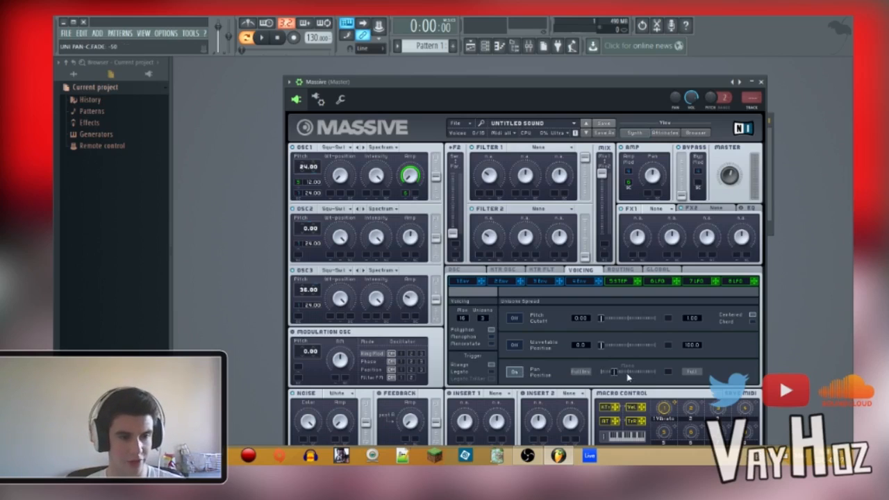
left_click(514, 319)
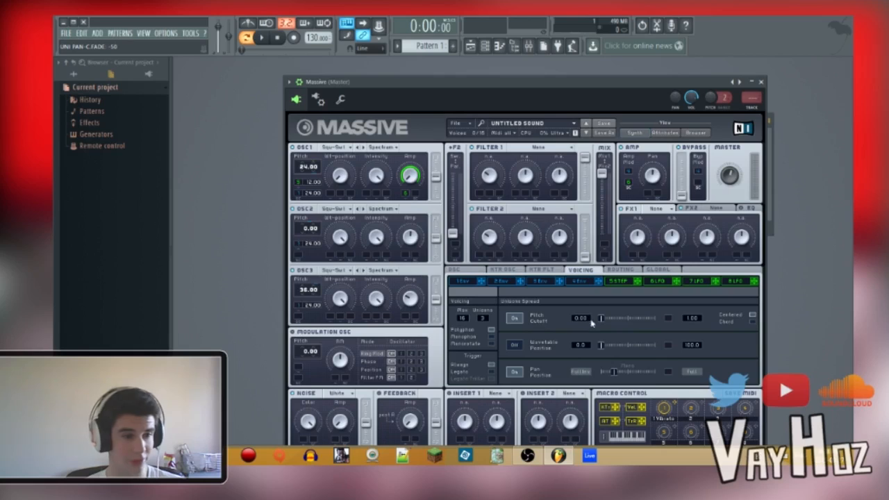
left_click_drag(592, 322, 590, 318)
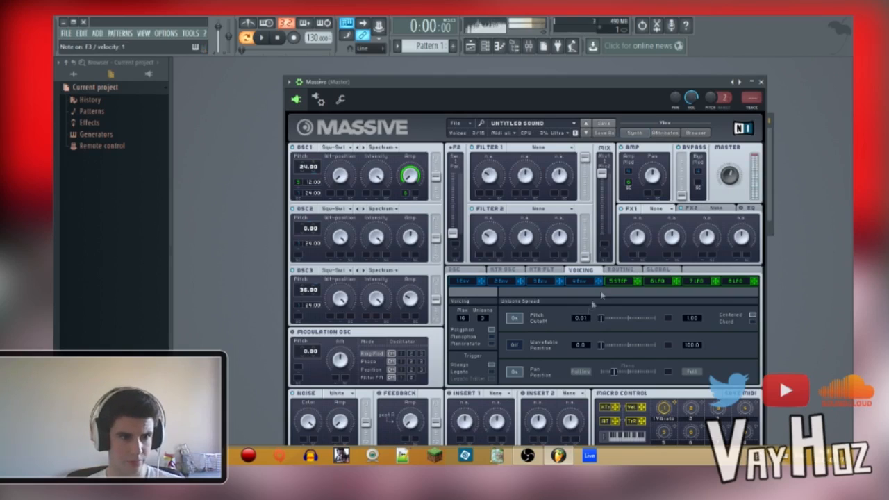
left_click_drag(590, 318, 594, 324)
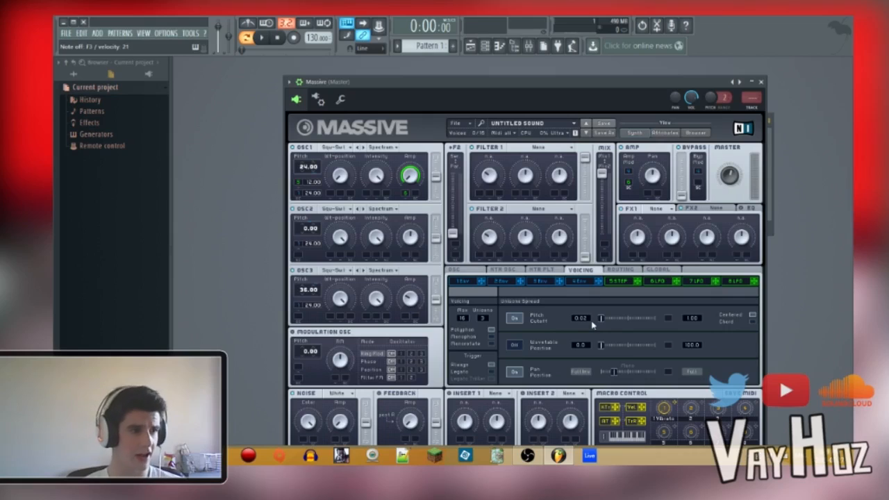
Detune oscillator 2 to -0.01 and oscillator 3 to 36.02, and lower the master volume slightly
left_click_drag(323, 234, 316, 238)
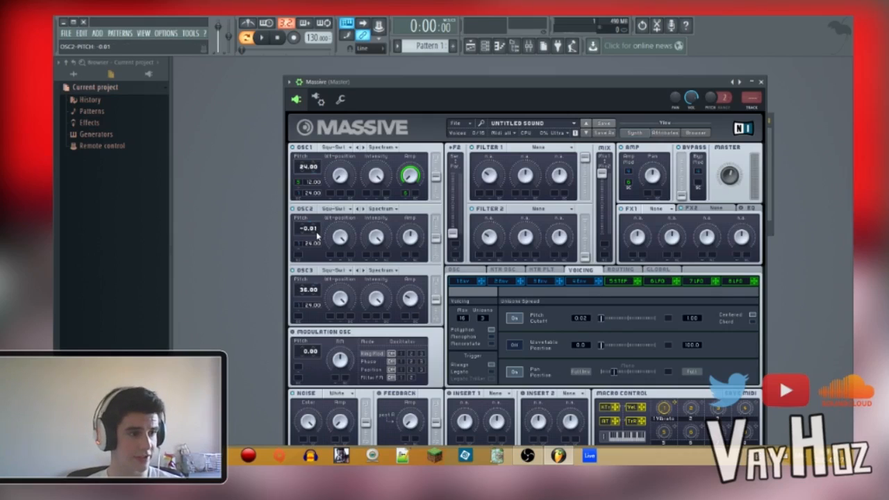
left_click_drag(322, 291, 323, 292)
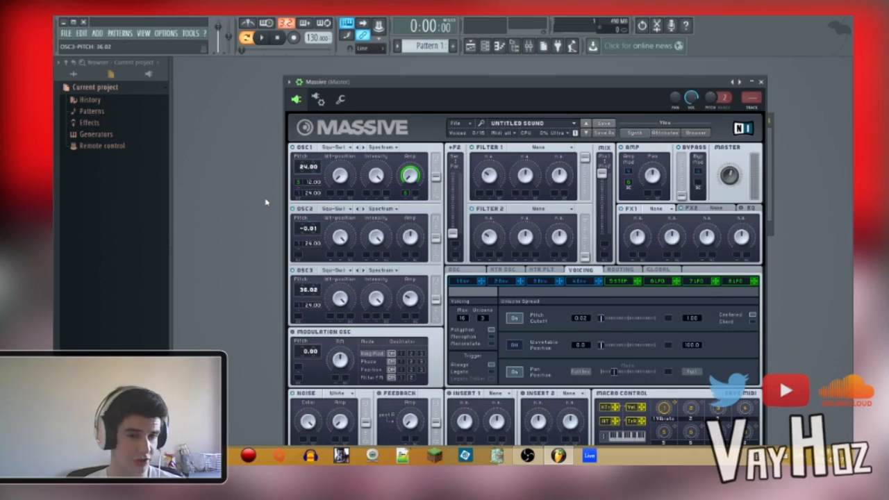
key("r")
left_click_drag(724, 182, 723, 187)
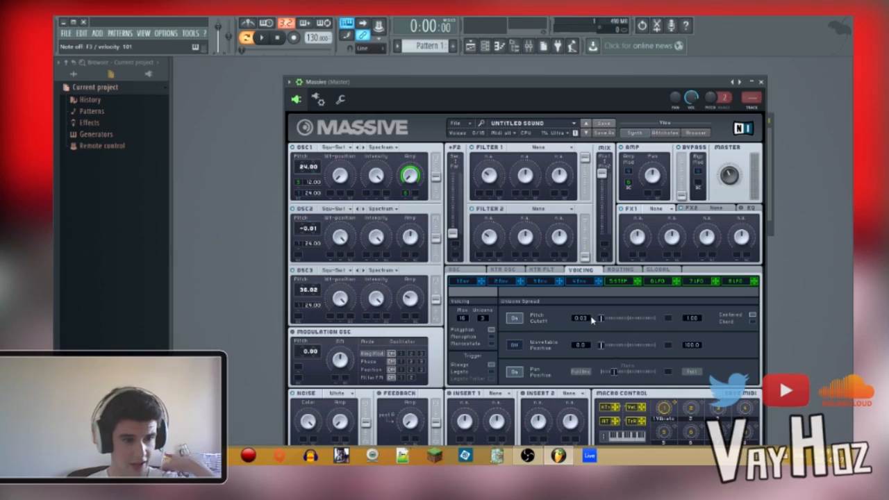
Add a Reverb as the second master effect and lower its dry/wet amount
left_click(721, 207)
left_click(721, 207)
left_click(721, 218)
left_click(721, 207)
left_click(644, 234)
left_click_drag(646, 235, 622, 257)
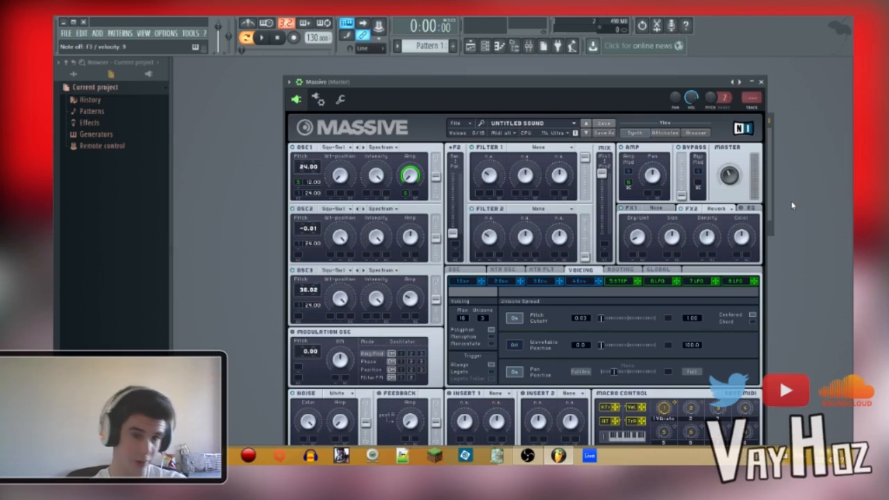
Start a new sound, then lengthen envelope 1's attack and raise its decay level to 100
left_click(456, 123)
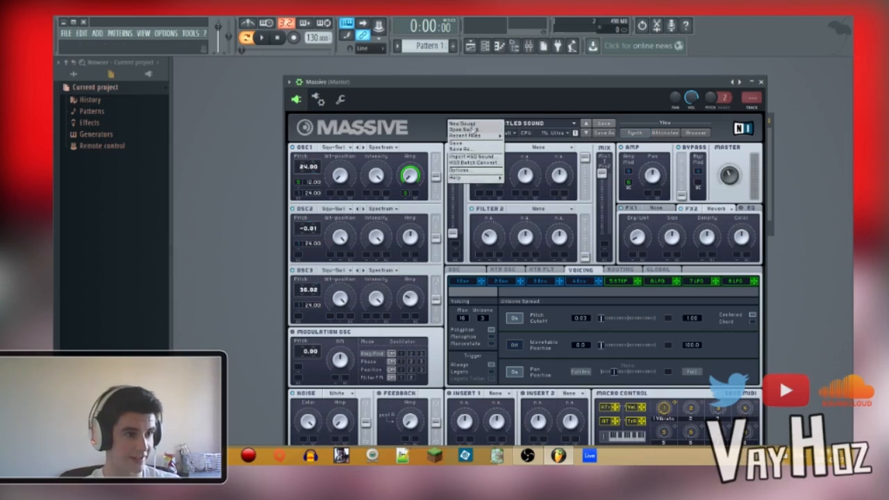
left_click(478, 125)
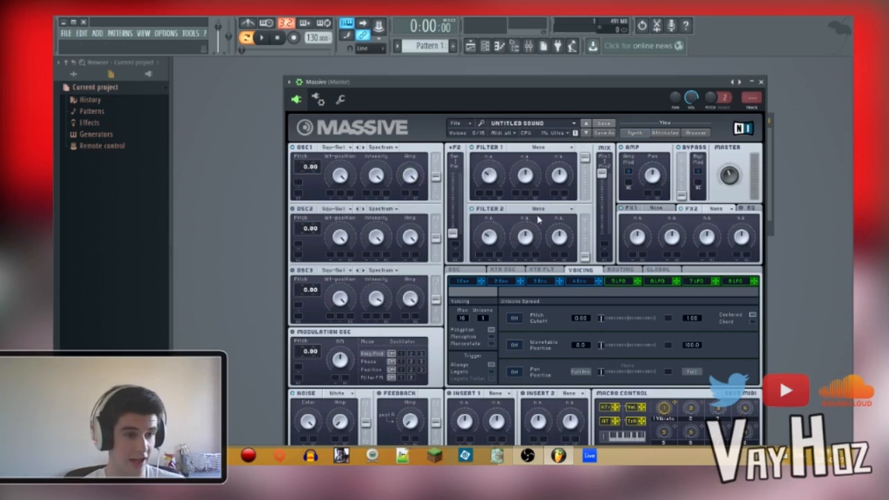
left_click(465, 281)
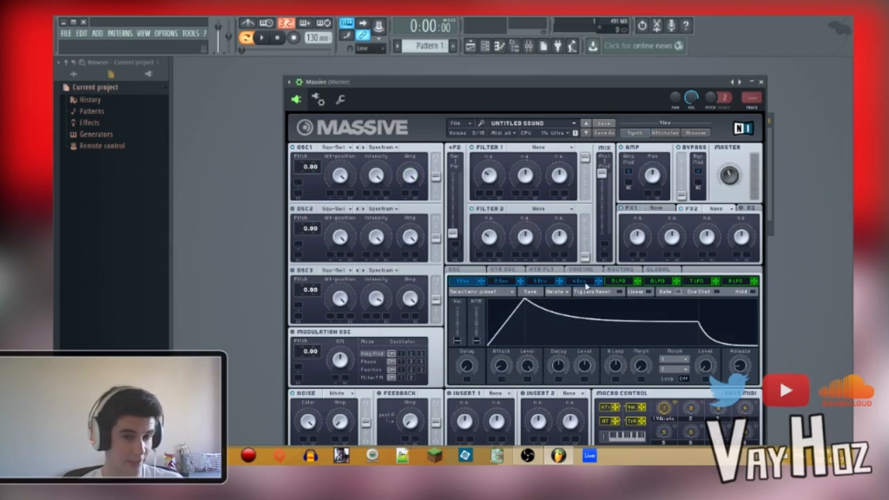
left_click_drag(502, 369, 587, 234)
left_click_drag(588, 366, 604, 303)
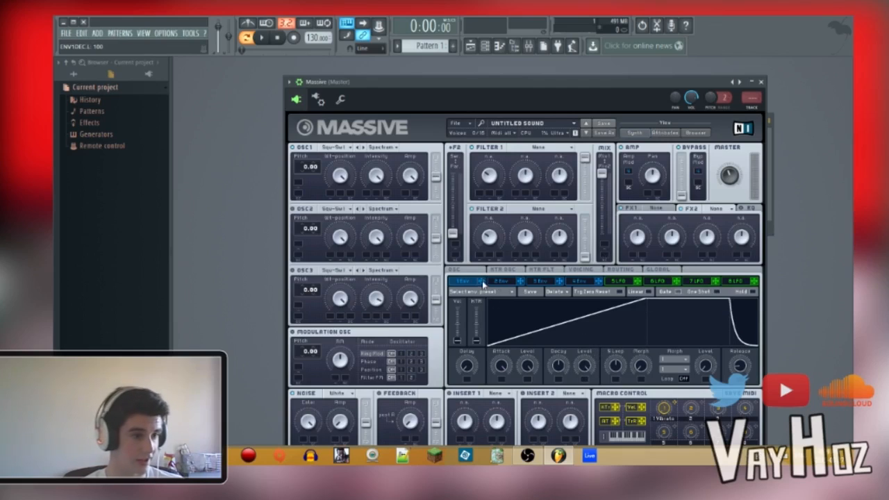
Modulate all three oscillators' pitches by 24.00 with envelope 1, with oscillator 2 pitched at 16.00 and oscillator 3 at 19.00
left_click_drag(484, 285, 319, 180)
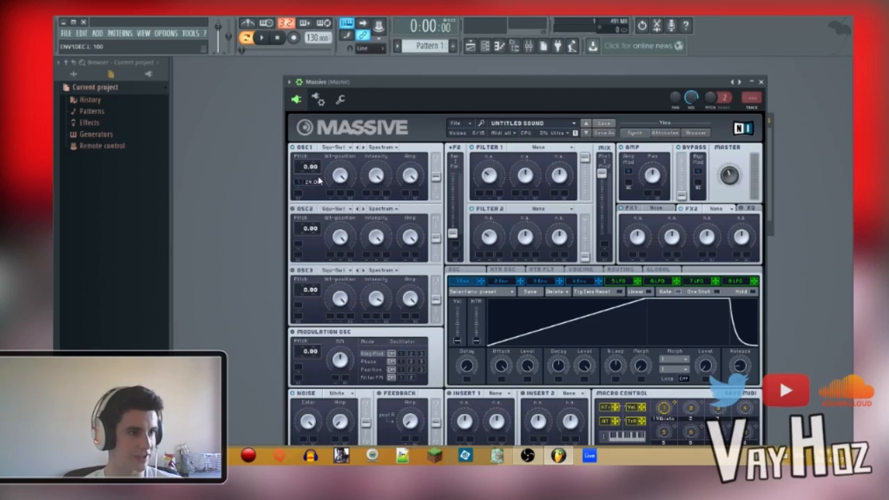
left_click_drag(481, 283, 320, 240)
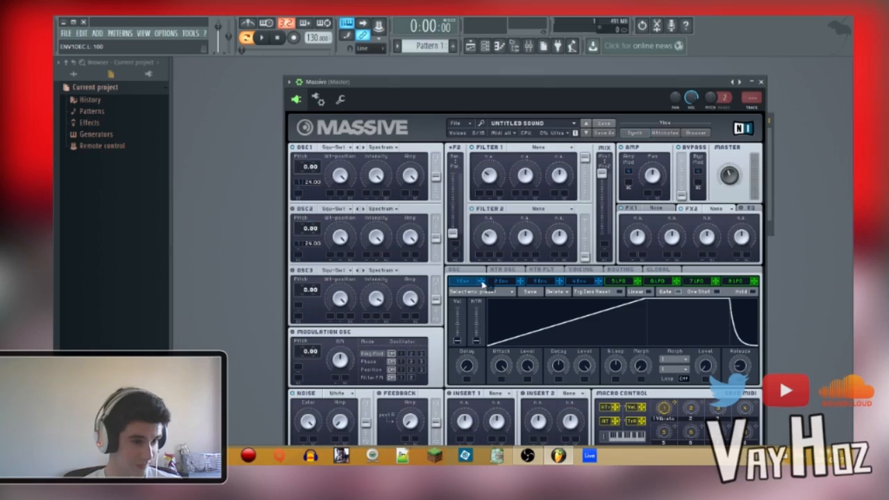
left_click_drag(488, 282, 317, 299)
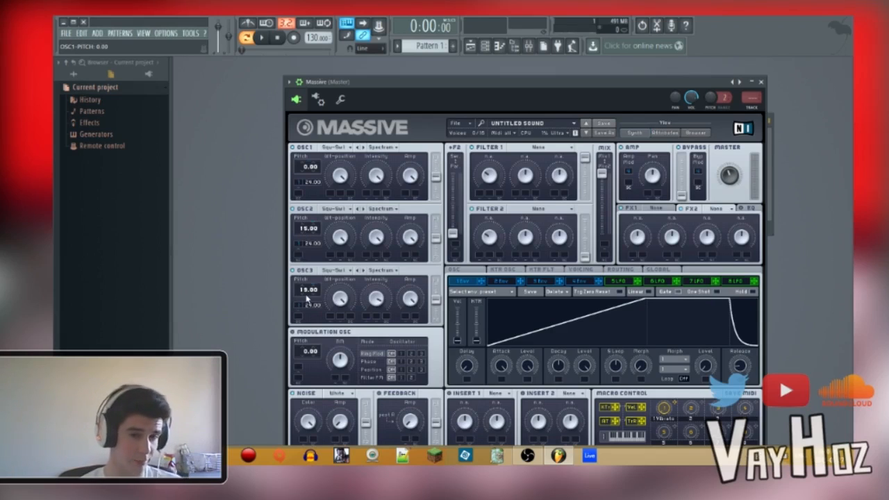
Modulate the master amp with LFO 5, synced to the tempo at a ratio of 1/12
left_click(614, 282)
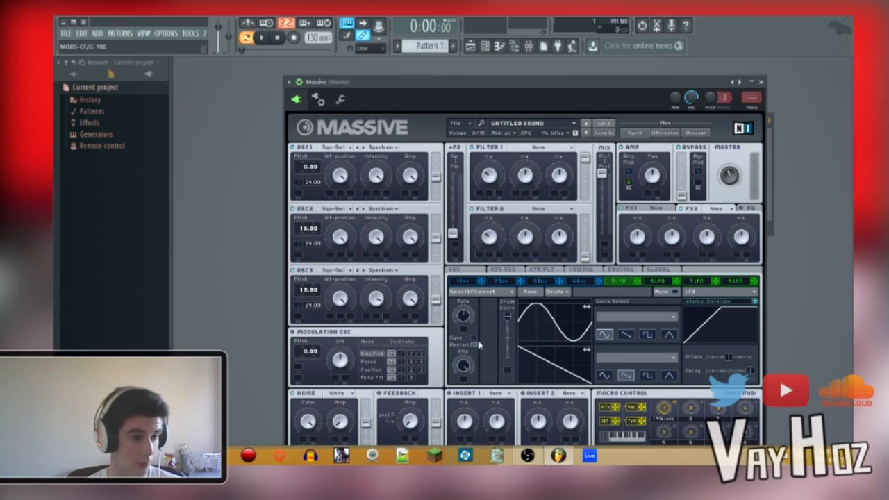
left_click(475, 338)
left_click_drag(463, 320, 465, 327)
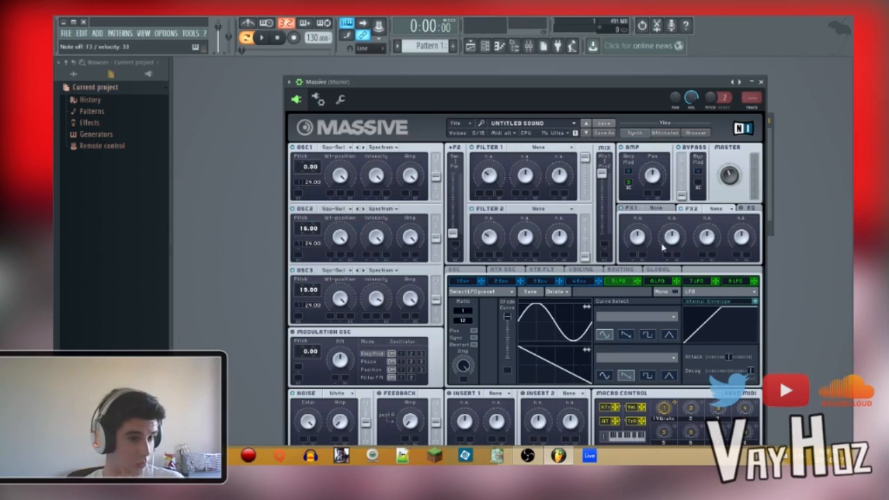
Add a Reverb as the second master effect and lower its dry/wet to 15
left_click(731, 209)
left_click(708, 221)
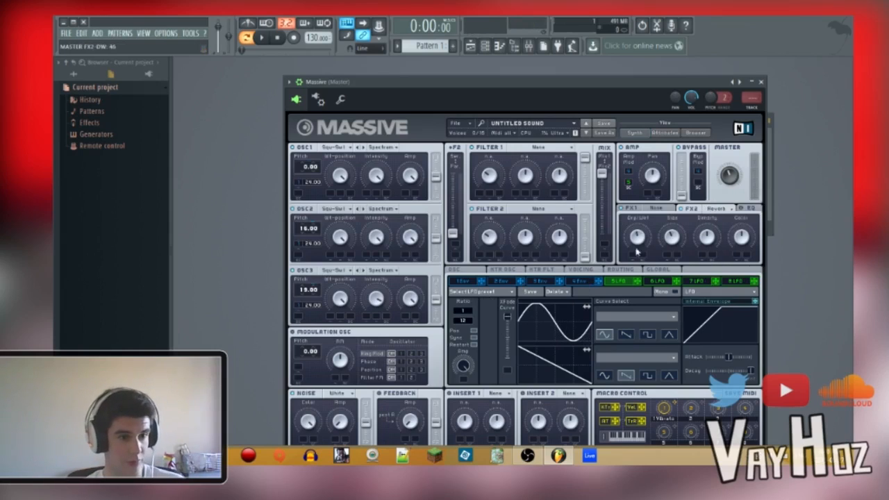
Set unison to 2 voices, with the pitch cutoff spread on at 0.02 and the pan position spread on
left_click(581, 269)
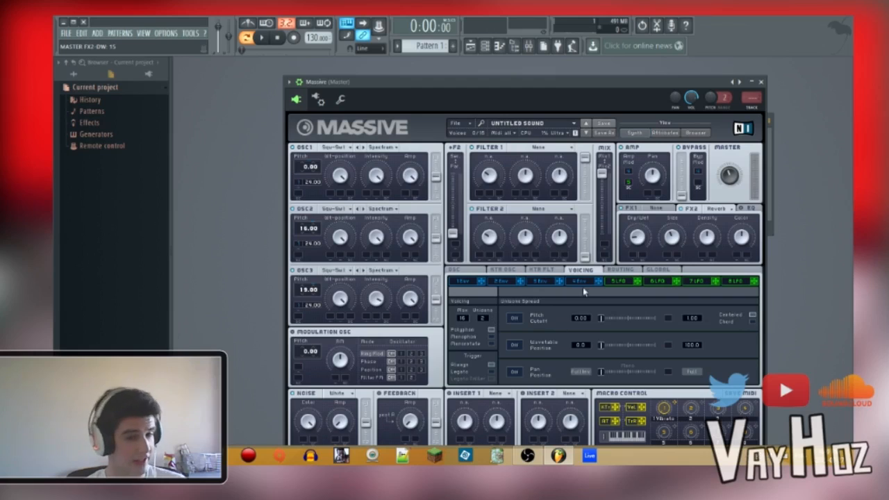
left_click(515, 318)
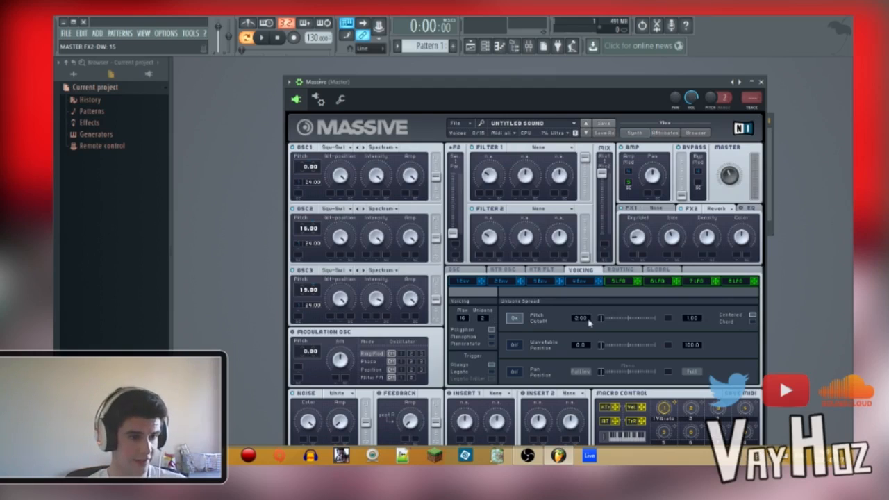
left_click_drag(587, 319, 594, 316)
left_click(514, 371)
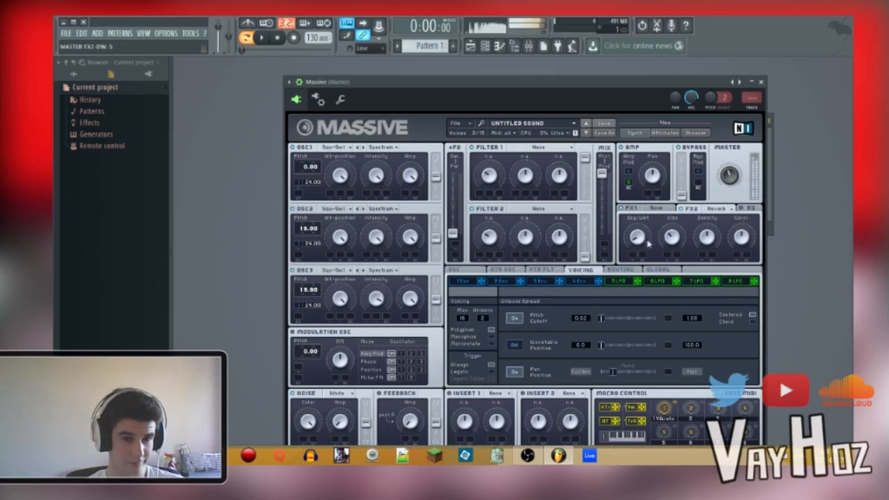
Start a new sound and raise the white noise amp to maximum
left_click(457, 123)
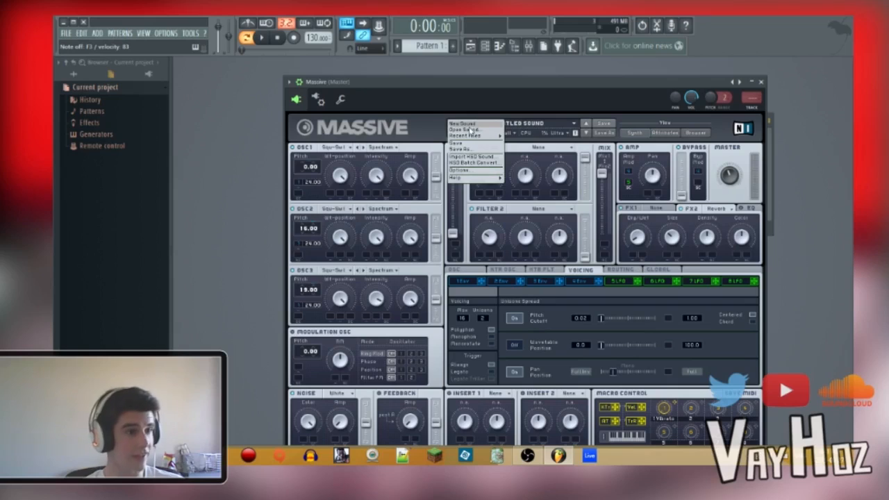
left_click(464, 123)
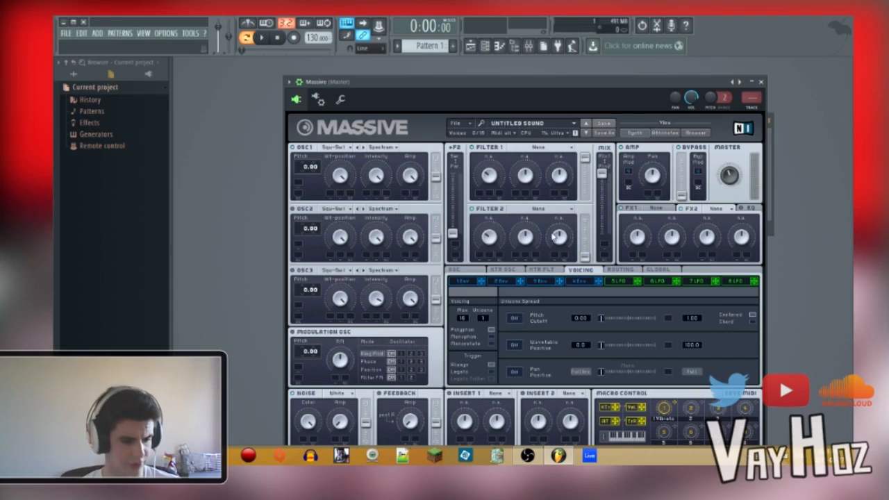
left_click_drag(490, 110, 504, 91)
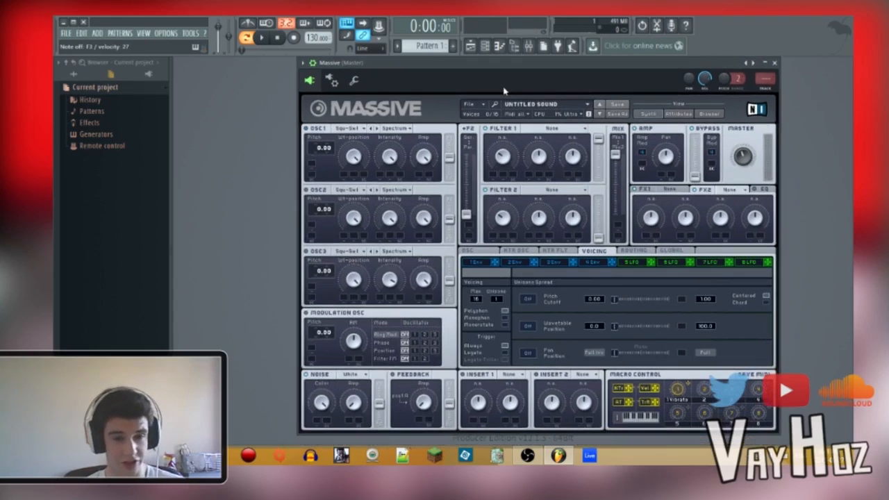
left_click(350, 128)
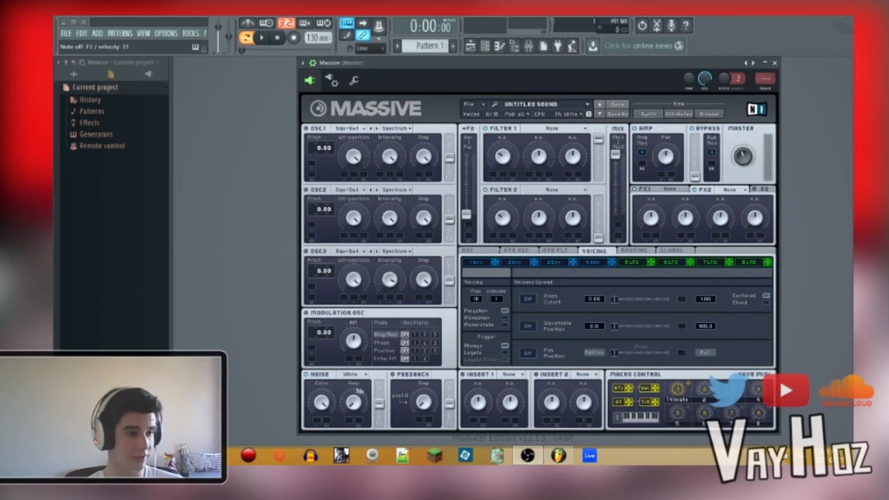
left_click_drag(353, 403, 360, 321)
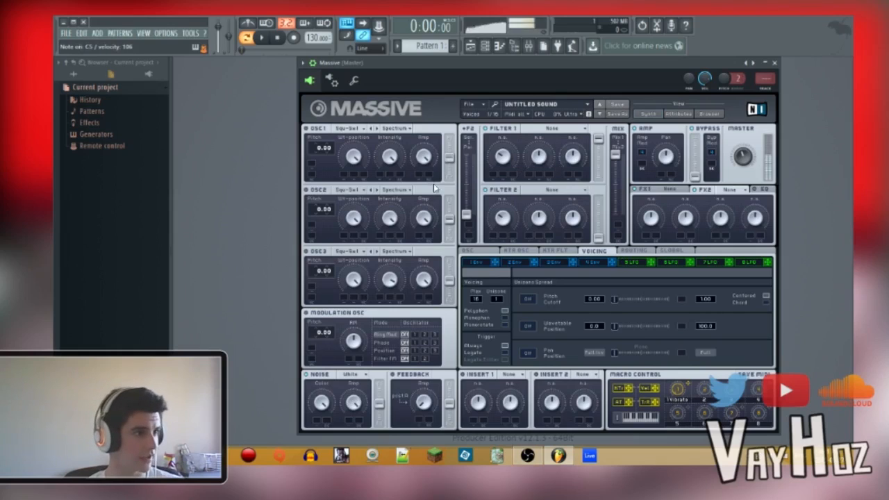
Set filter 1 to Lowpass 4 with the cutoff at 0, modulated upward by macro 2, and sweep the macro to 100
left_click(556, 128)
left_click(539, 137)
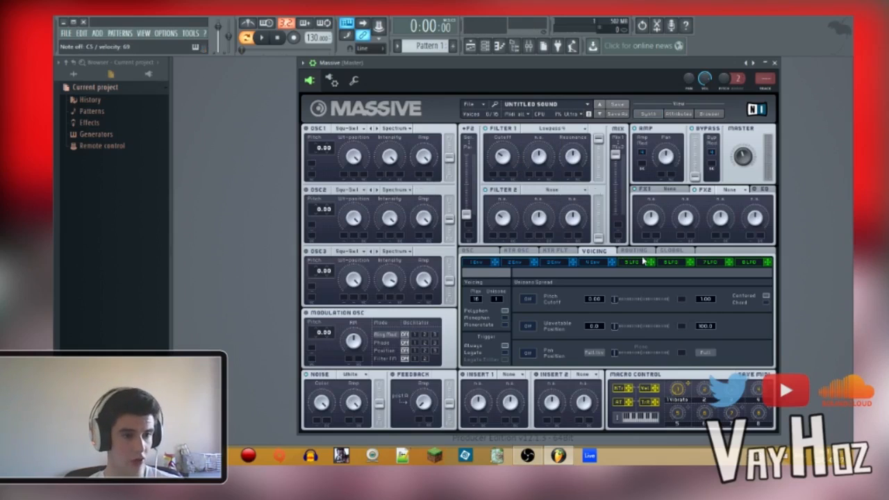
left_click_drag(494, 177, 508, 148)
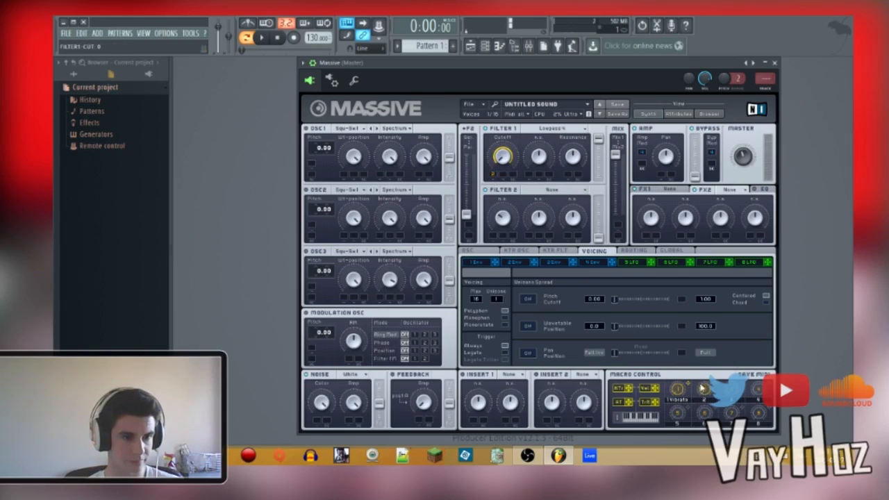
left_click_drag(700, 386, 747, 238)
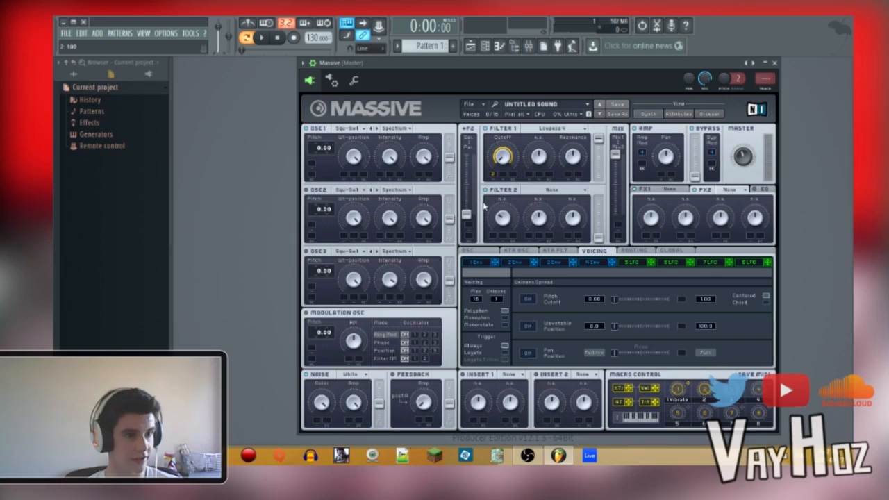
Modulate oscillator 1's pitch by 6.00 with LFO 5, and assign macro 2 to the LFO's rate
left_click(641, 265)
left_click_drag(652, 262, 312, 163)
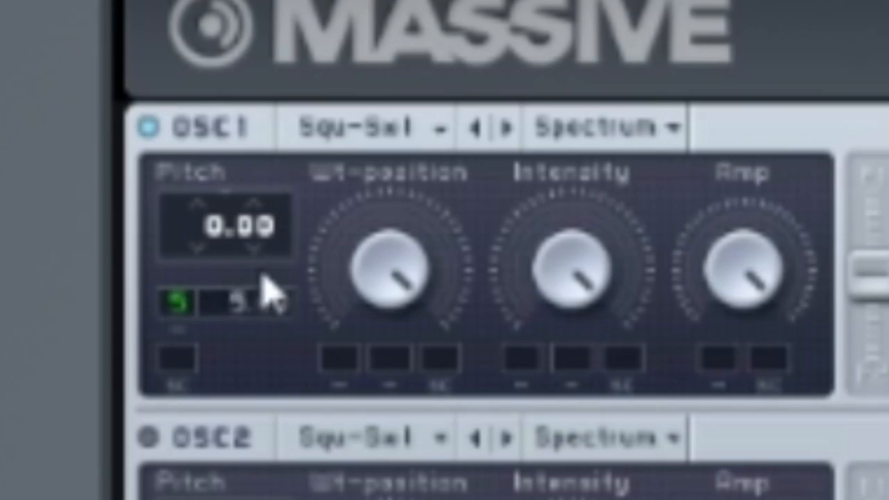
mouse_move(268, 292)
left_mouse_down()
mouse_move(298, 278)
mouse_move(284, 288)
left_mouse_up()
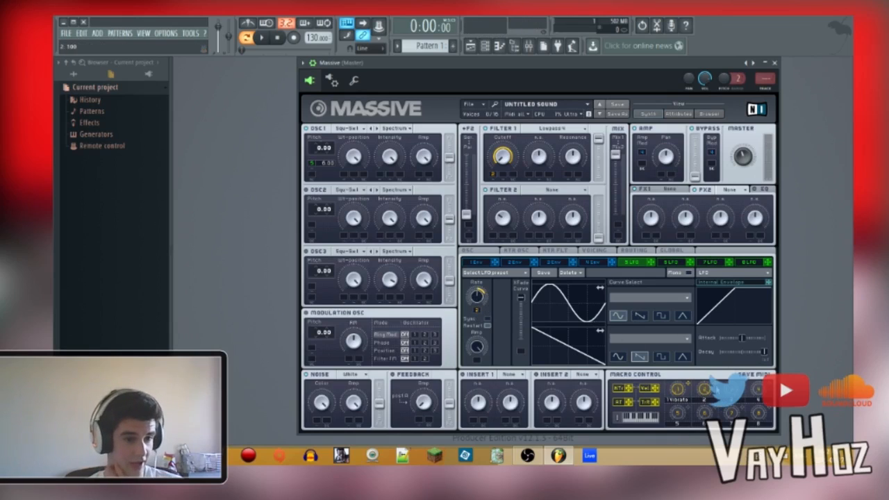
Modulate oscillator 1's pitch by 24.00 with macro 2, keeping the Squ-Sw1 wavetable
left_click_drag(715, 383, 330, 173)
left_click(351, 128)
left_click(445, 108)
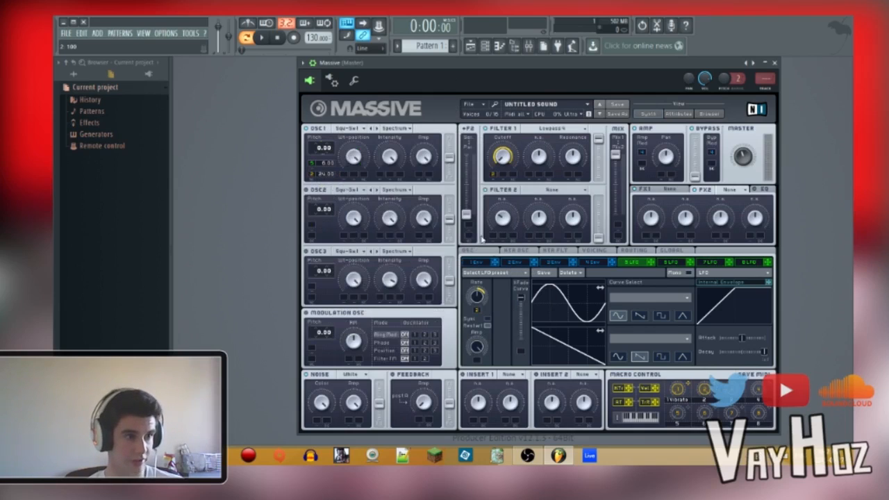
Sweep macro 2 up to 100 to audition the rise, and lower the noise amp to 76
left_click_drag(706, 395, 754, 337)
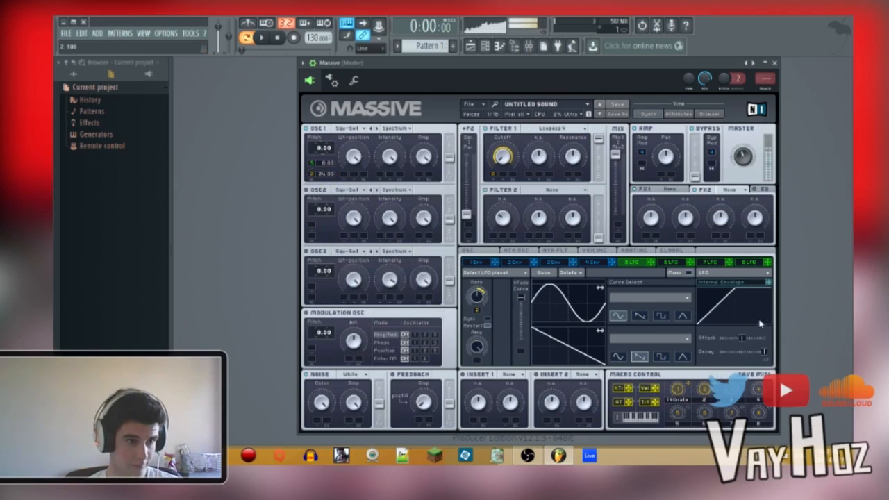
left_click_drag(353, 403, 351, 409)
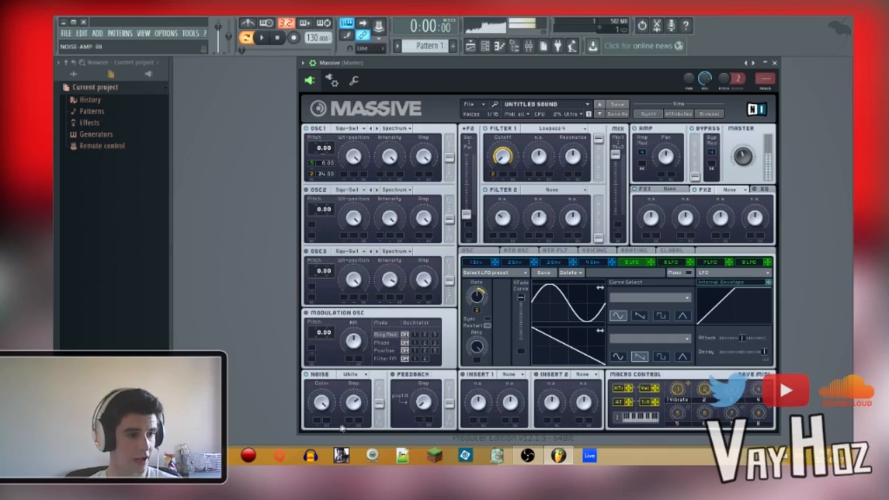
scroll(351, 410, "down", 5)
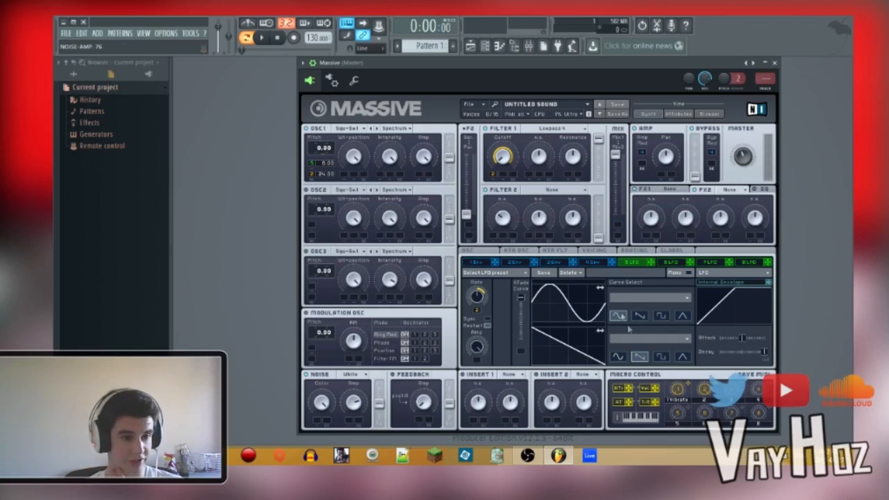
Add a Reverb as the second master effect with reduced size and dry/wet at 17, and set the EQ high shelf boost to 55
left_click(730, 189)
left_click(747, 264)
left_click_drag(684, 219, 685, 236)
left_click_drag(651, 219, 626, 254)
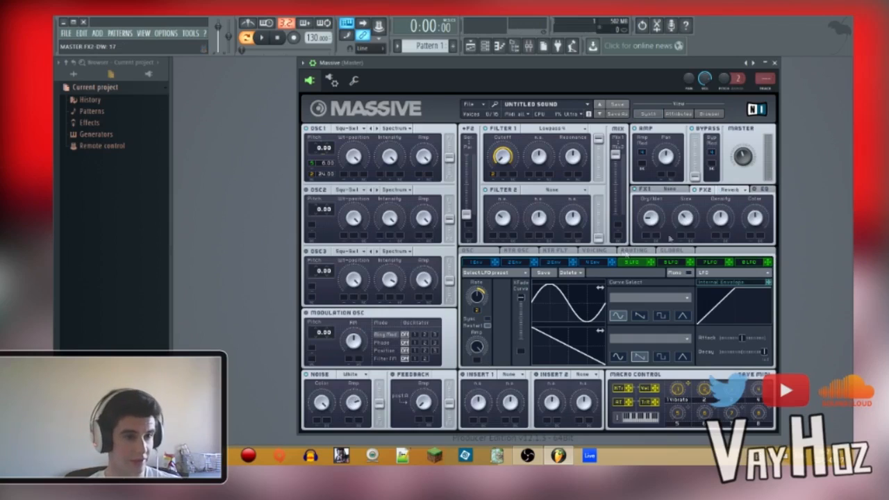
left_click(762, 190)
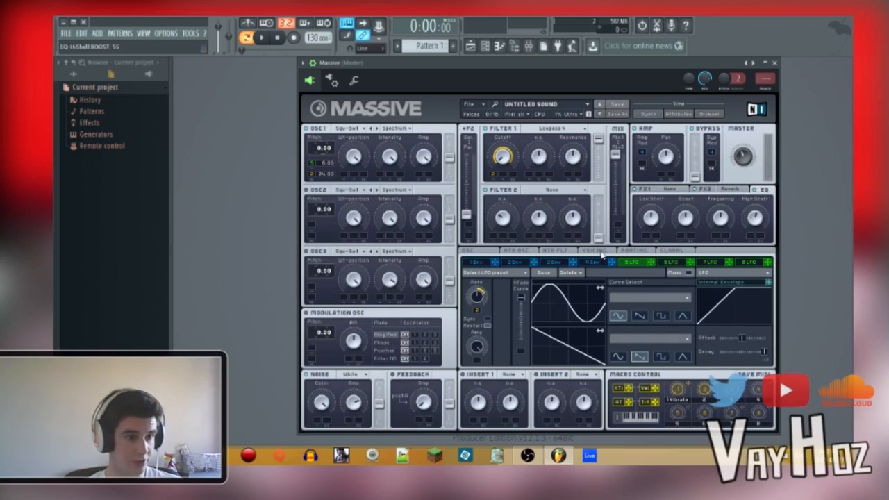
Set unison to 8 voices, with the pan position spread on at -52
left_click(594, 251)
left_click_drag(503, 310, 507, 300)
left_click(528, 352)
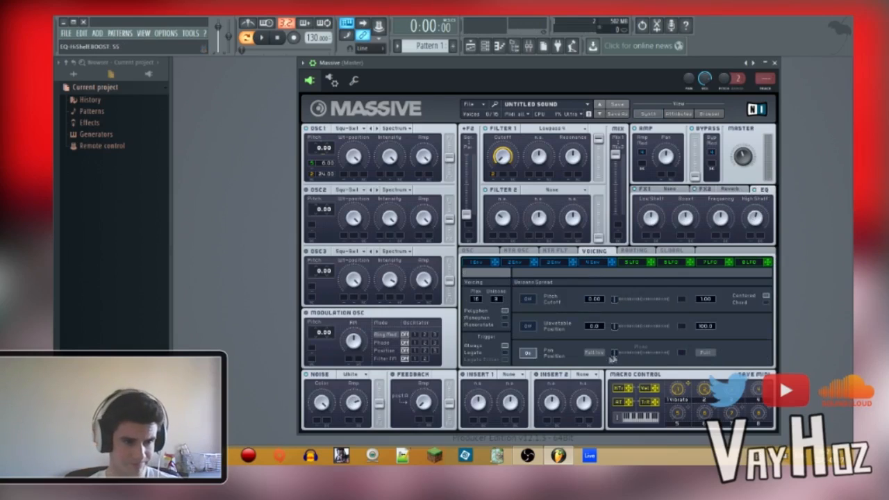
left_click_drag(616, 356, 643, 350)
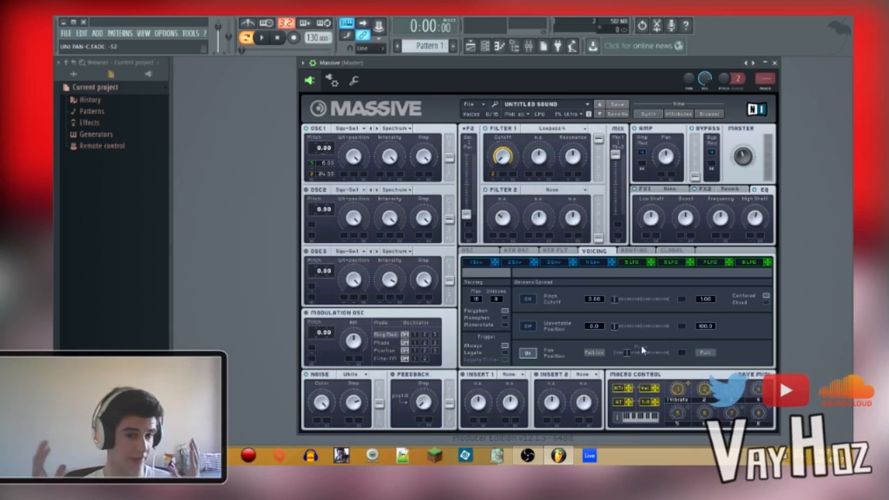